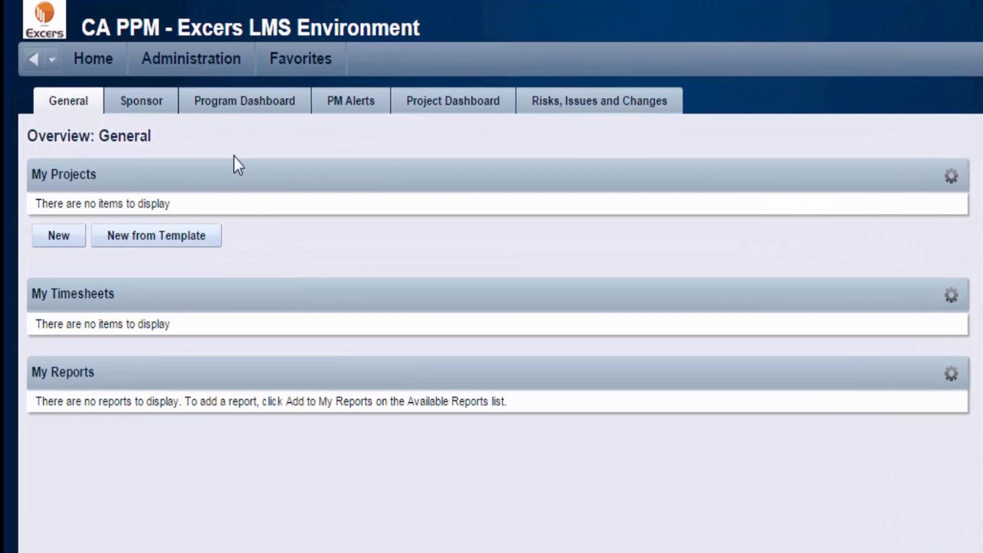
- Go to the Administration Resources list and start a new resource
left_click(247, 68)
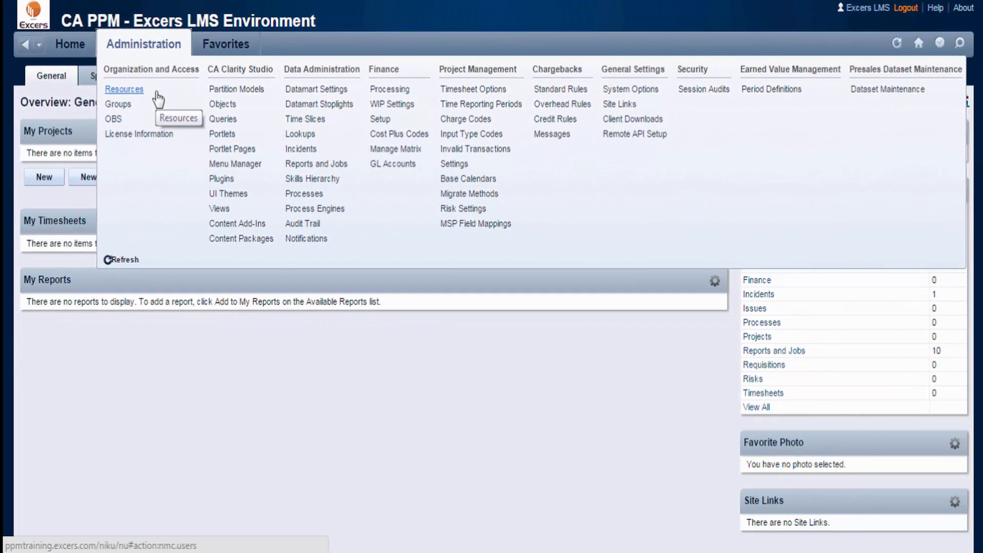
left_click(124, 89)
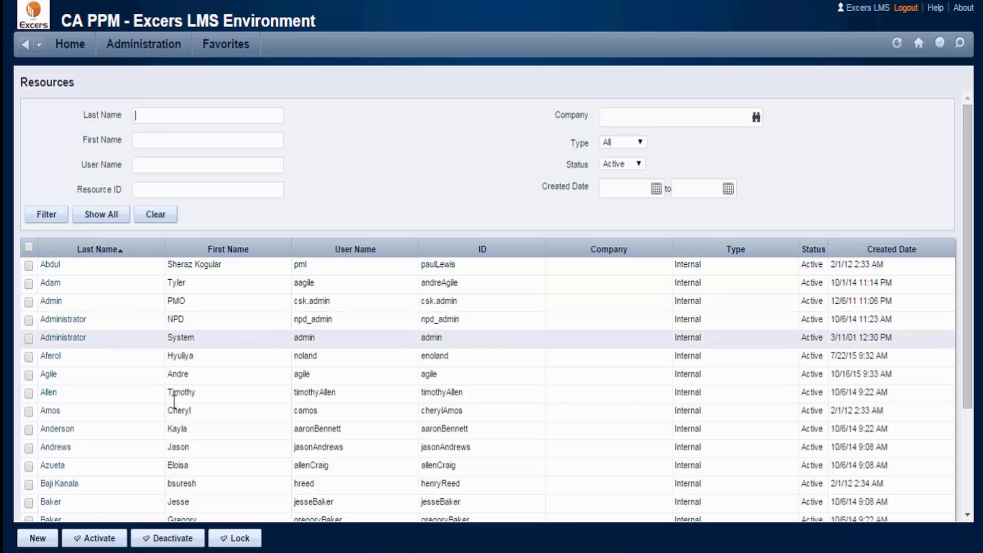
left_click(57, 544)
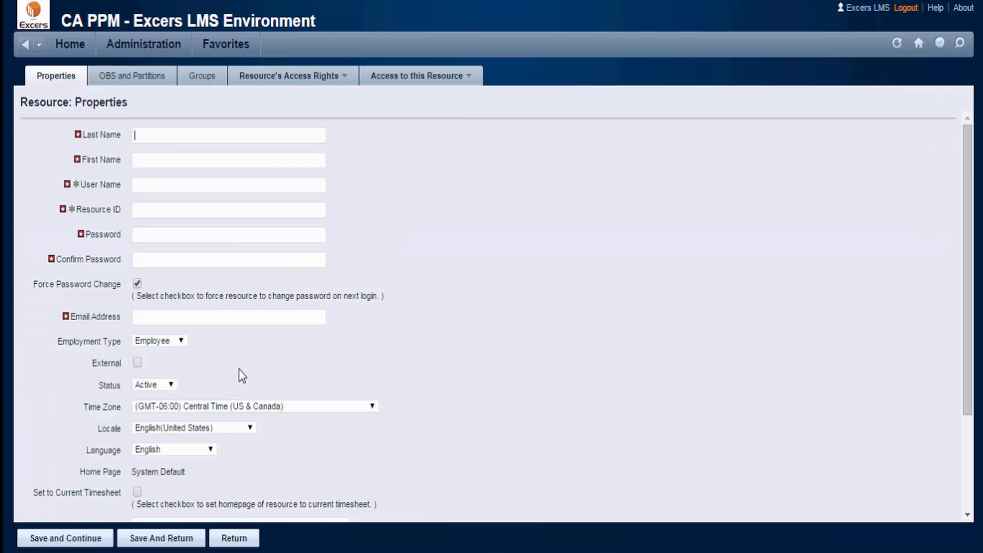
- Enter the person's last name, first name, user name, resource ID and account password
key("Tab")
key("Tab")
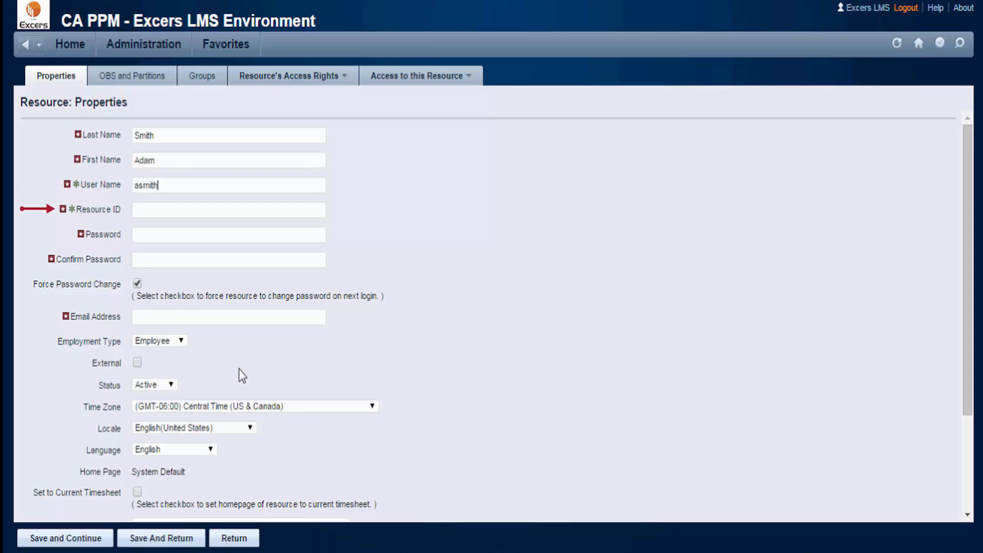
key("Tab")
key("Tab")
type("•••••••••")
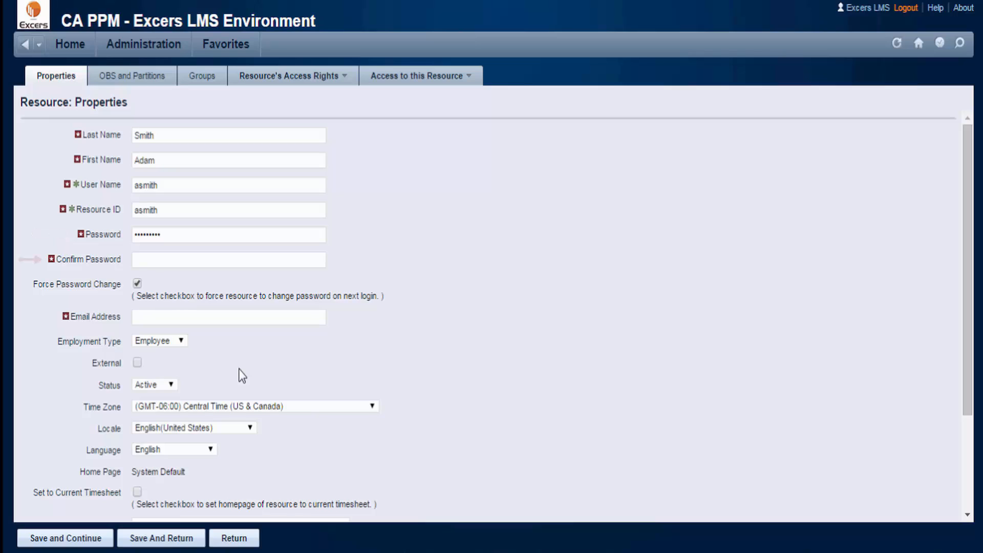
key("Tab")
type("•••••••••")
- Fill in the resource's e-mail address, keeping employment type Employee and status Active
left_click(215, 318)
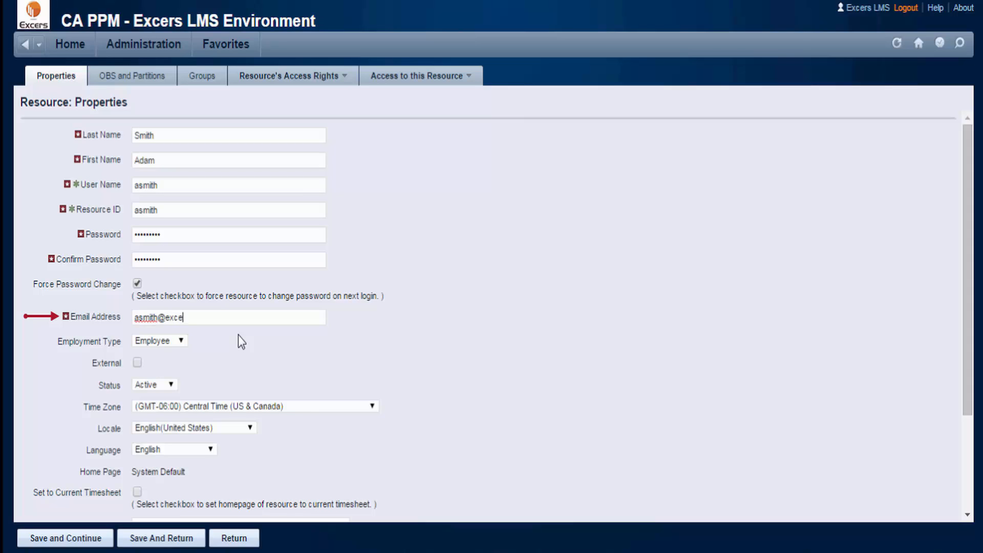
left_click(182, 342)
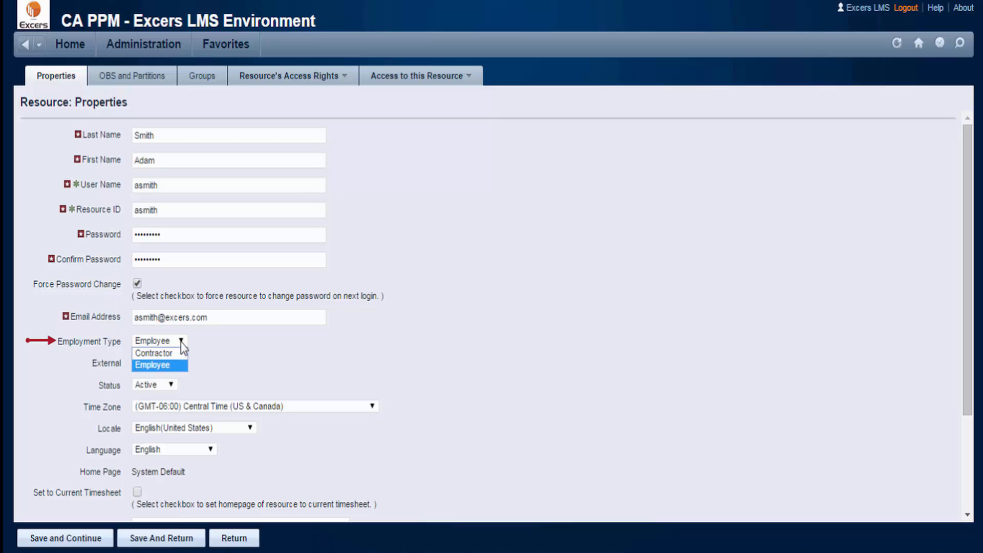
left_click(181, 343)
left_click(173, 383)
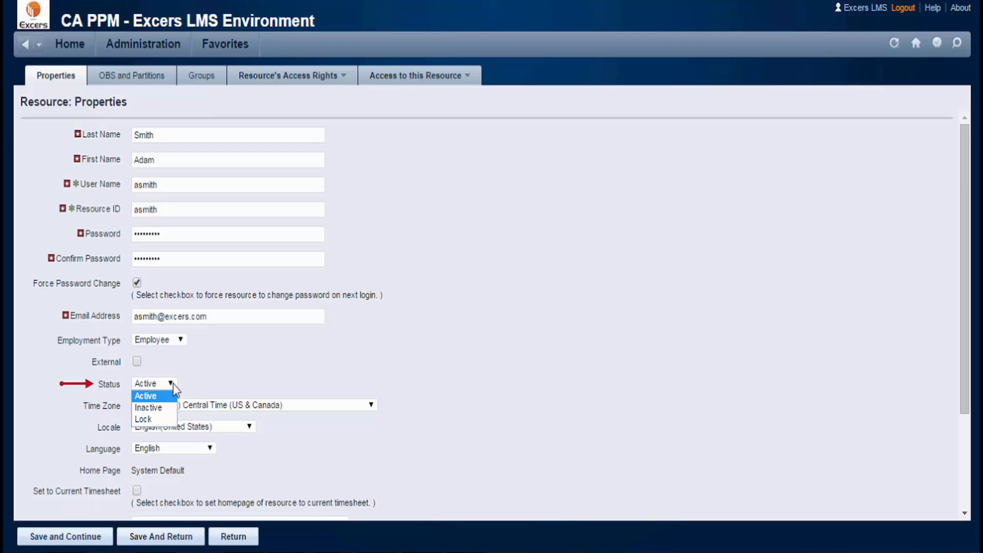
left_click(173, 383)
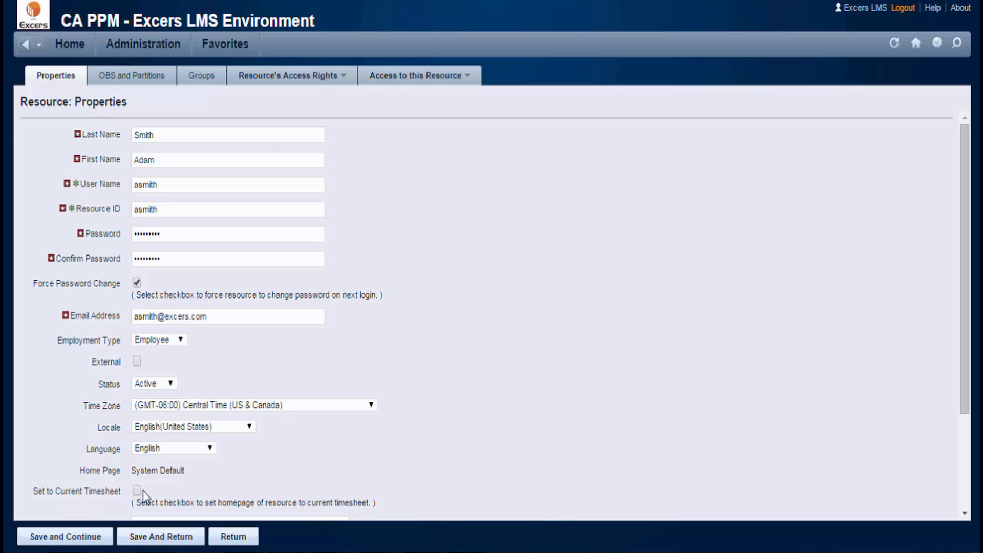
- Pick an existing resource from the lookup list as the Resource Manager
scroll(371, 408, "down", 3)
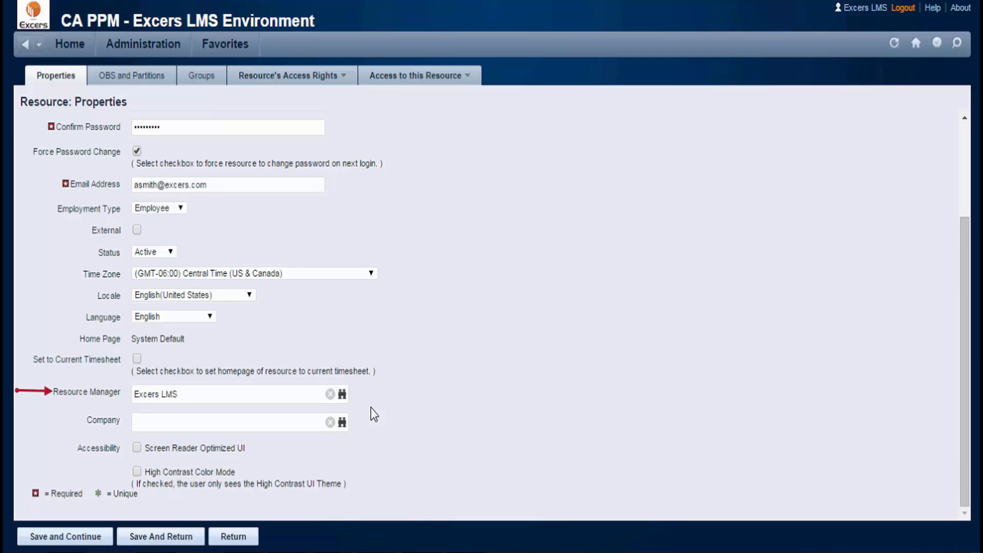
left_click(342, 395)
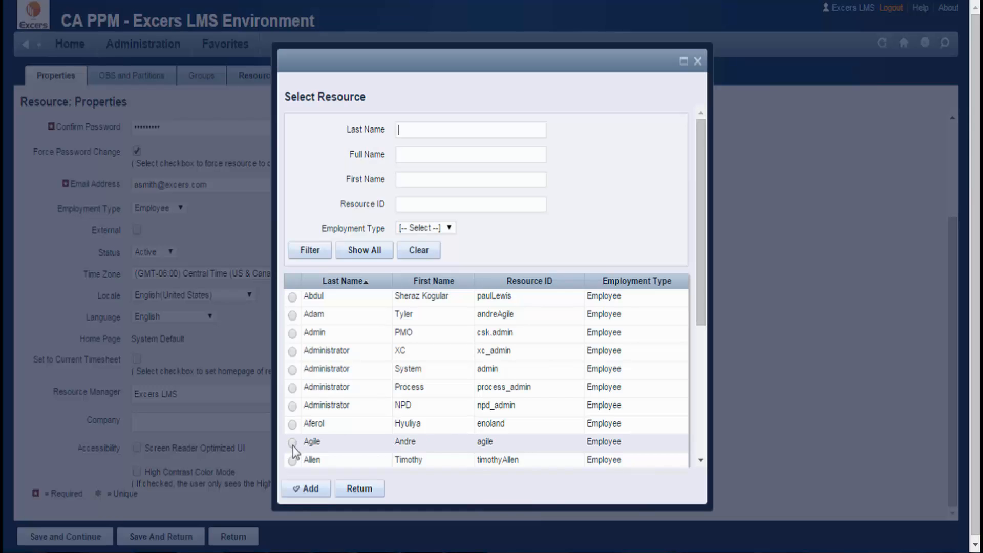
left_click(292, 442)
scroll(295, 451, "down", 3)
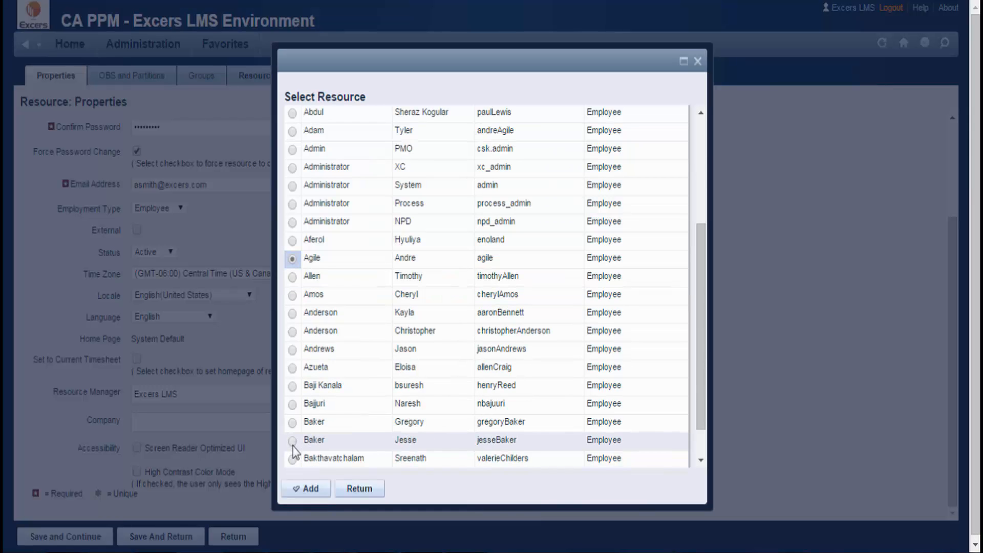
left_click(323, 492)
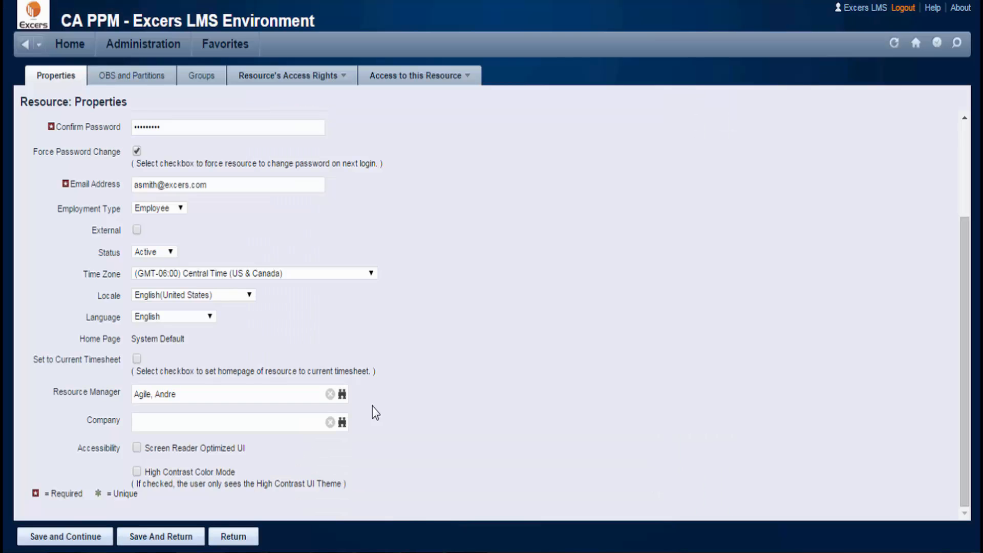
- Set the company to Excers and save the resource properties
left_click(343, 423)
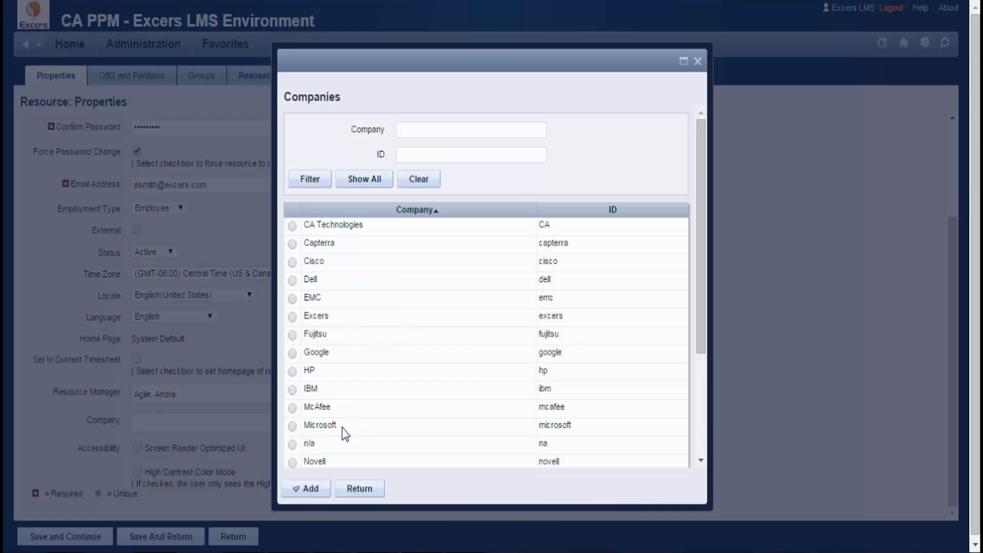
left_click(293, 316)
scroll(294, 317, "down", 2)
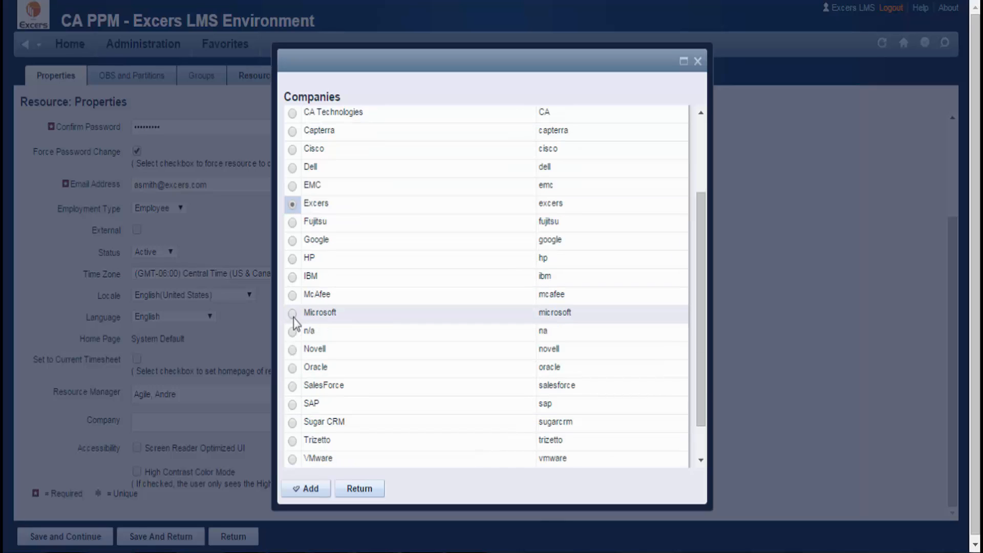
left_click(310, 489)
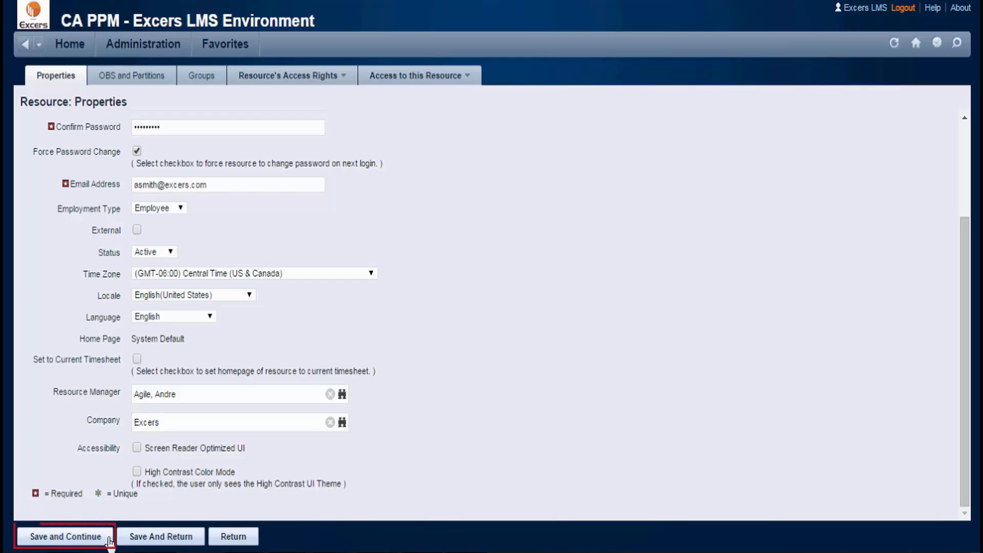
left_click(66, 536)
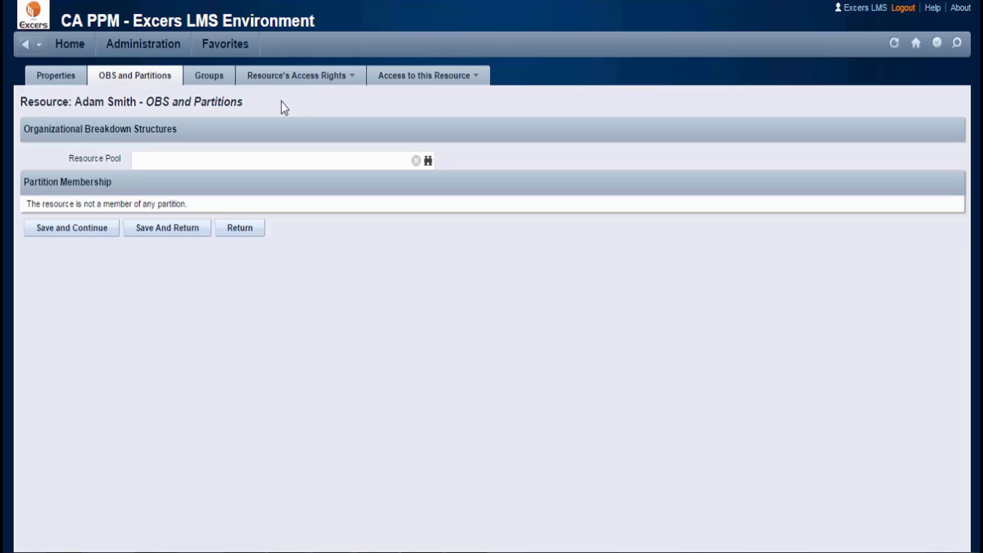
- Set the resource pool OBS unit to All Groups and save
left_click(428, 162)
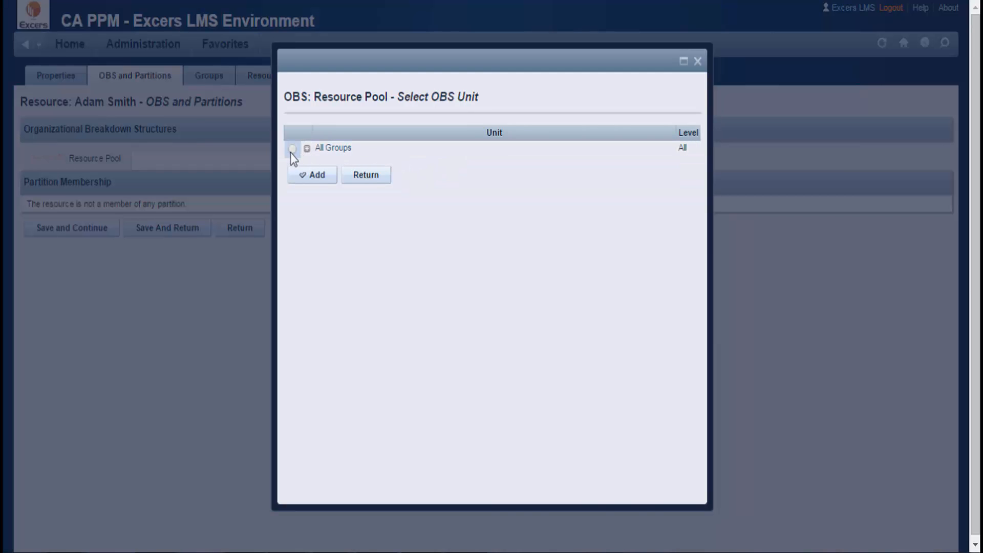
left_click(292, 149)
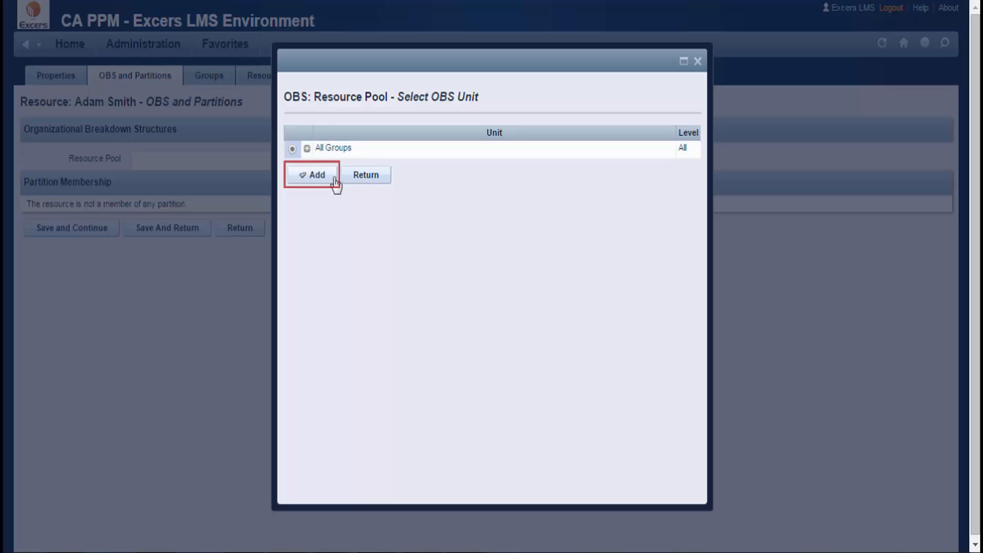
left_click(334, 179)
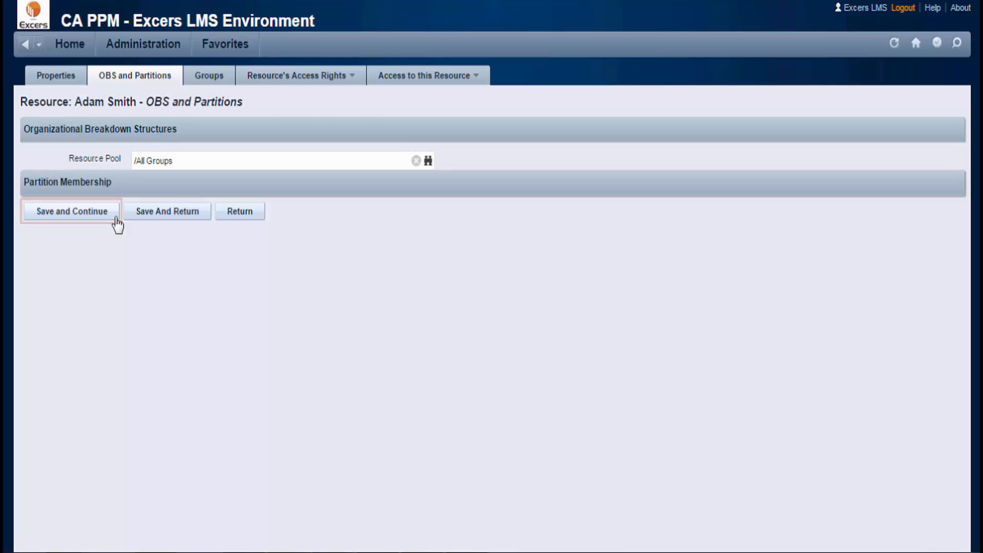
left_click(72, 211)
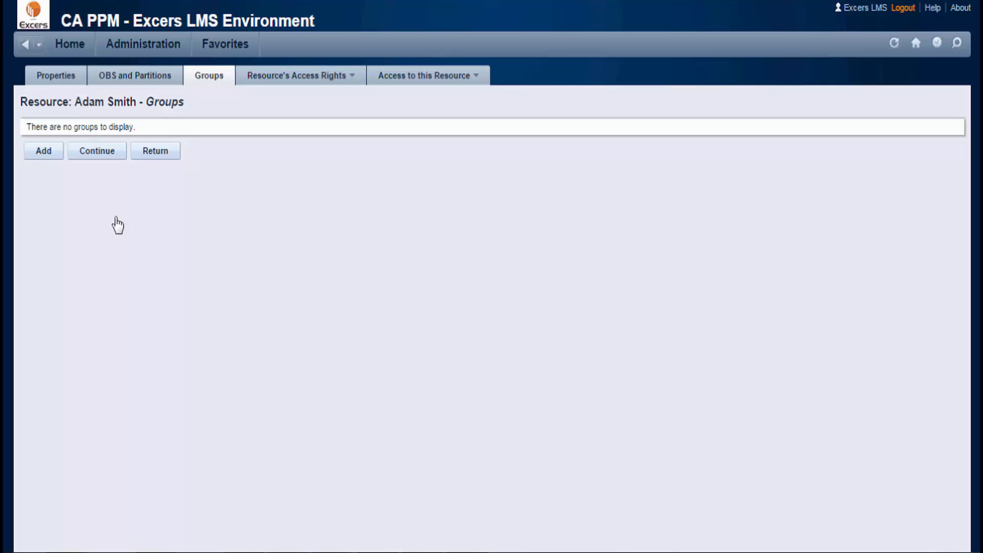
- Filter the group list for 'Project Manager' and add that group to the resource
left_click(57, 155)
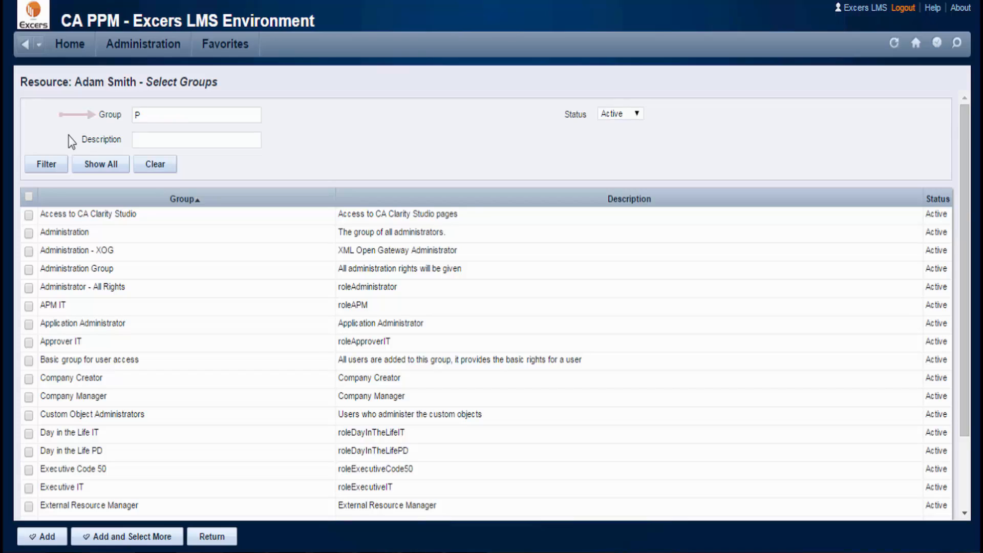
type("roject Manager")
left_click(64, 172)
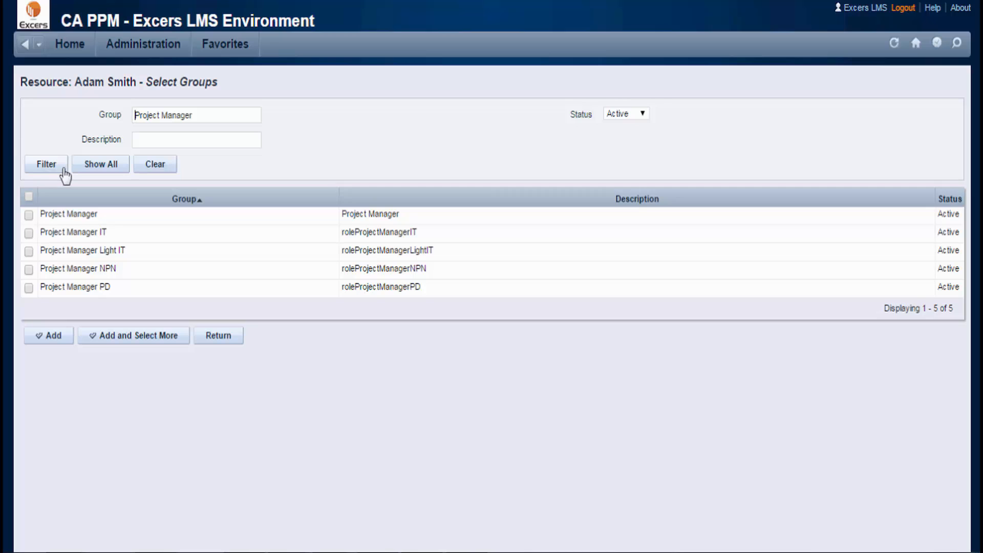
left_click(29, 216)
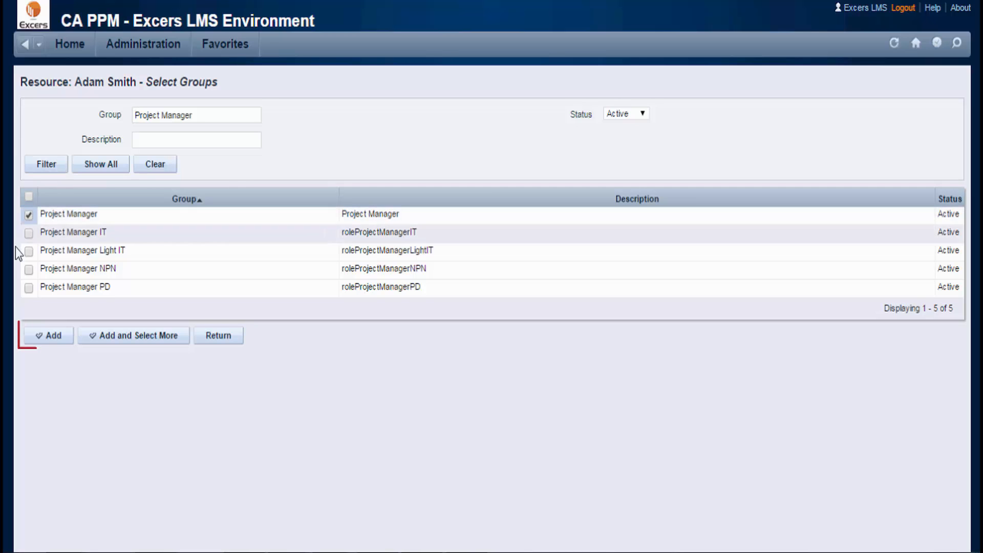
left_click(72, 349)
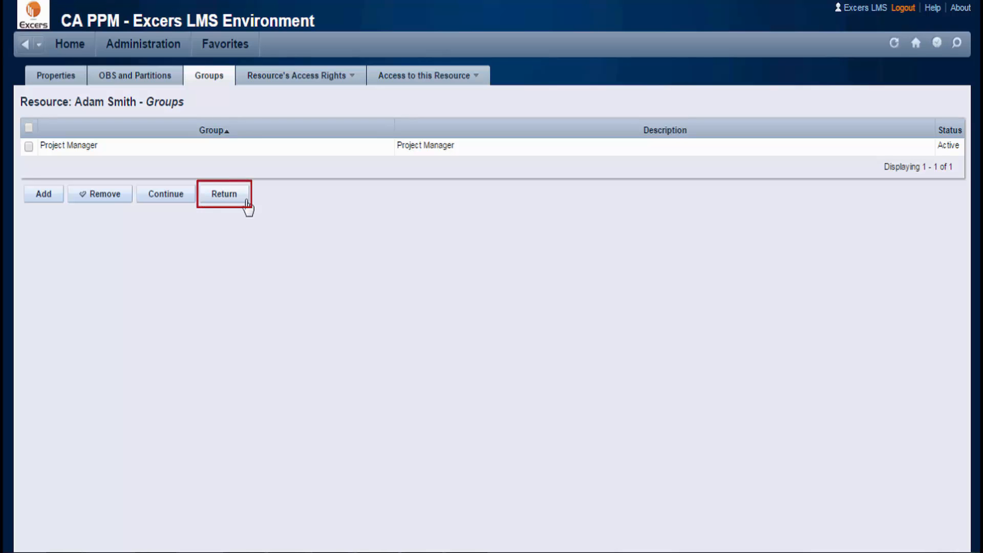
- Back on the Resources list, filter by the new resource's last name
left_click(224, 194)
type("S")
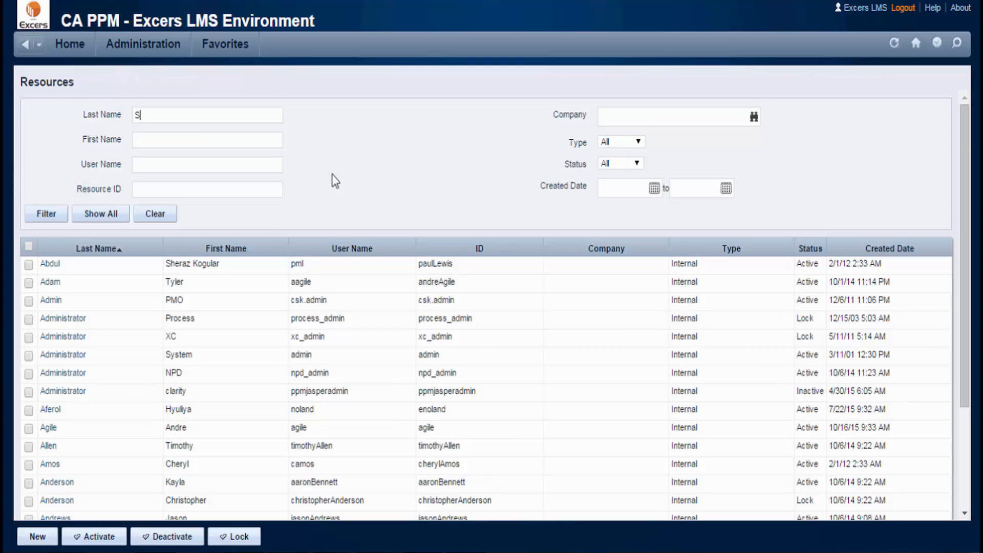
type("mith")
left_click(66, 219)
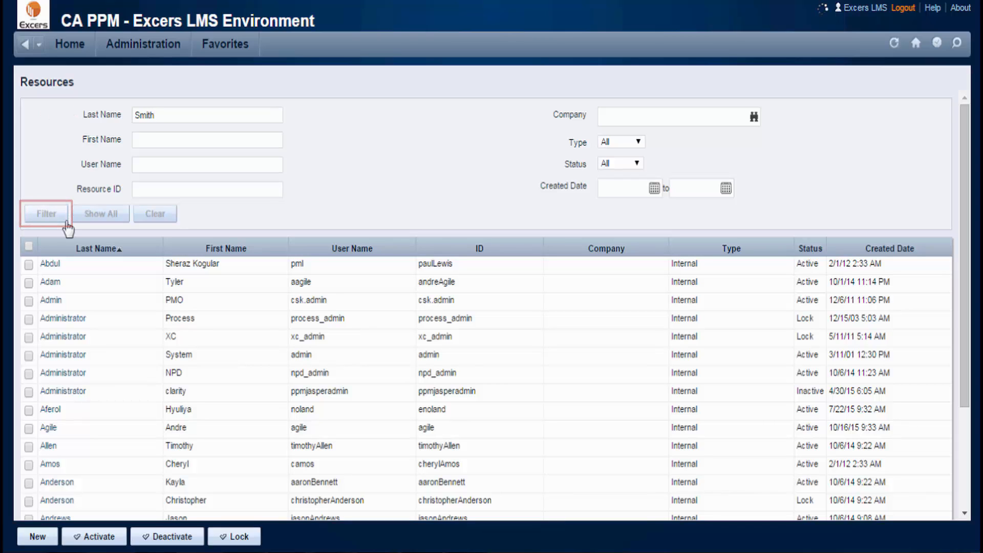